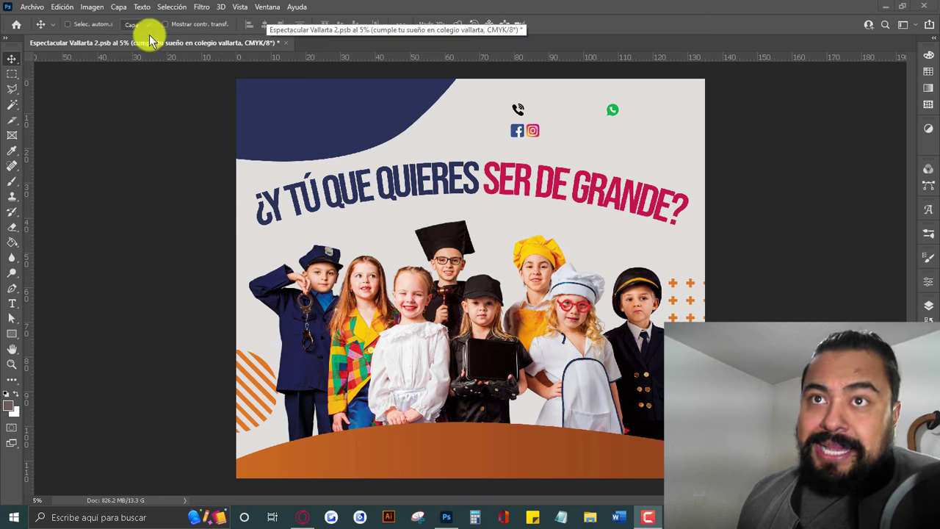
Confirm under Imagen > Modo that the billboard is already in CMYK colour mode
left_click(94, 7)
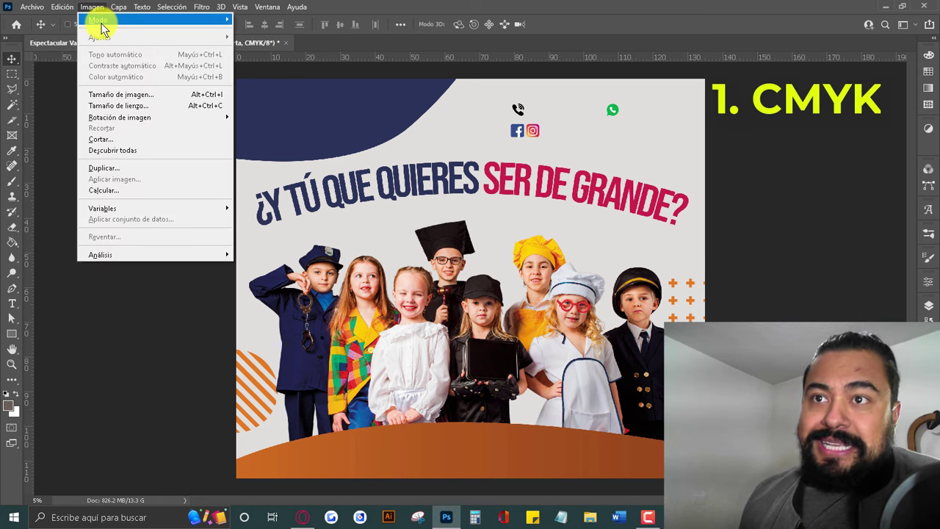
mouse_move(98, 20)
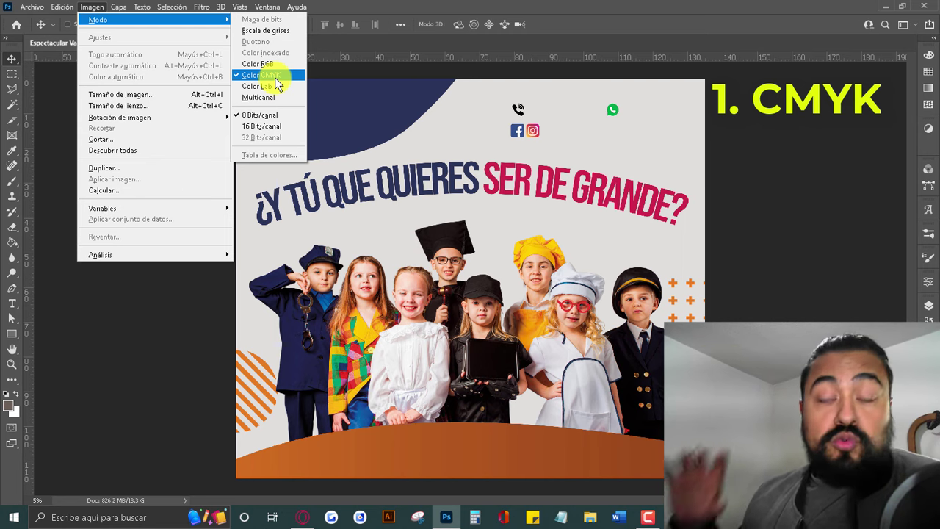
left_click(316, 110)
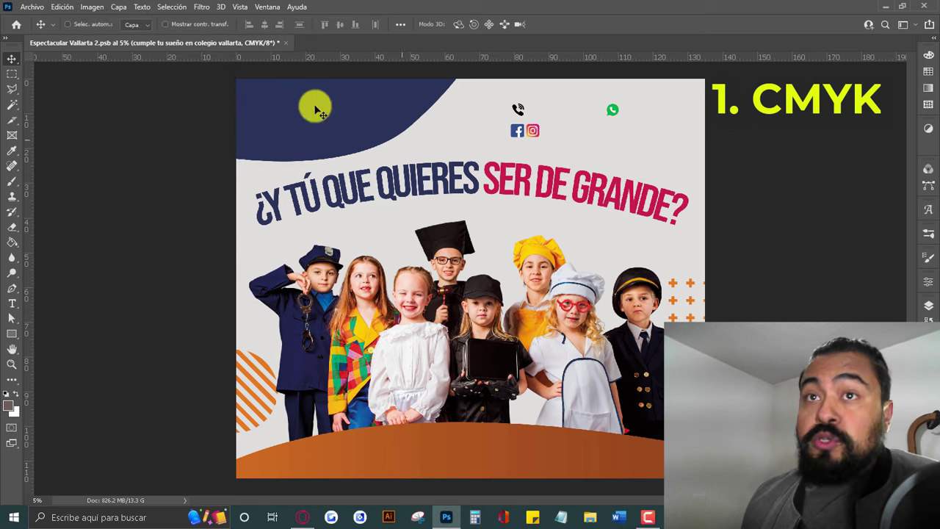
left_click(92, 7)
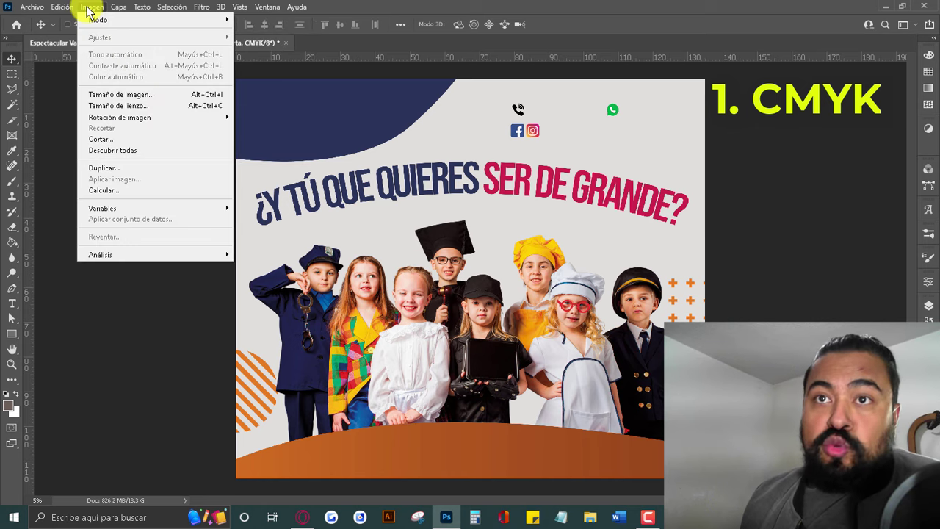
Verify the image size reads 135 × 115 cm at 300 Píxeles/pulgada, then cancel unchanged
left_click(109, 97)
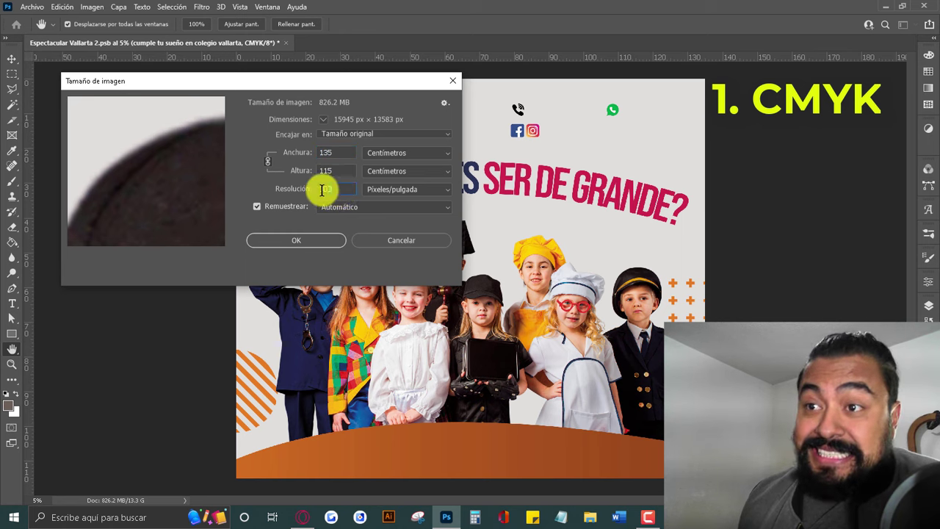
left_click_drag(319, 189, 373, 193)
left_click(345, 191)
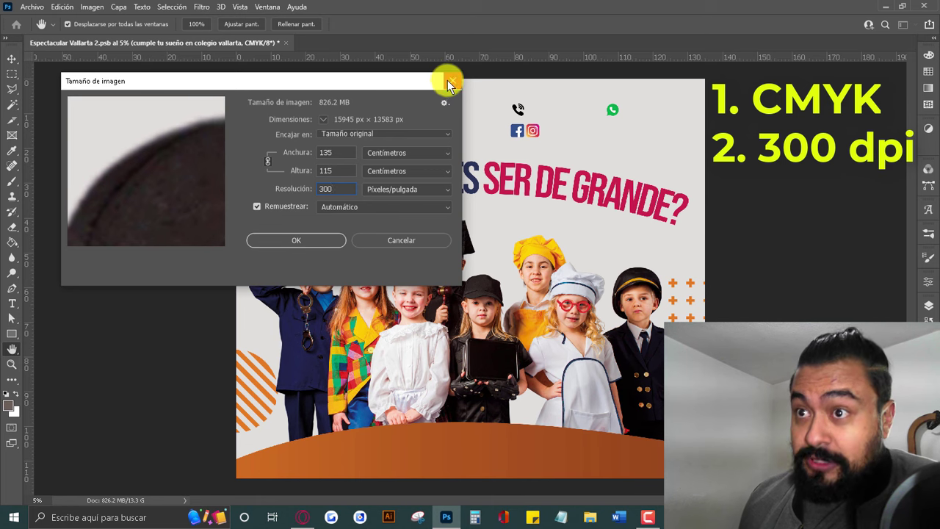
mouse_move(370, 88)
left_mouse_down()
mouse_move(483, 100)
mouse_move(428, 89)
left_mouse_up()
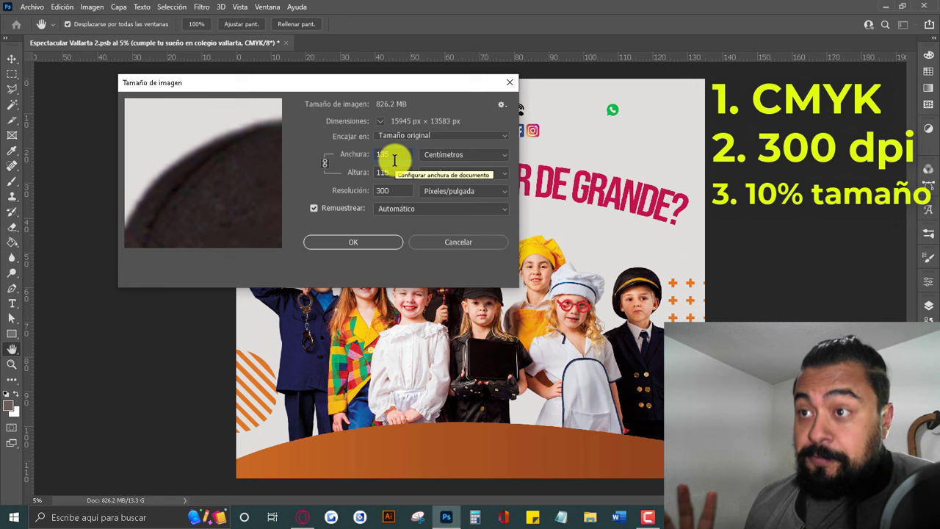
left_click(440, 245)
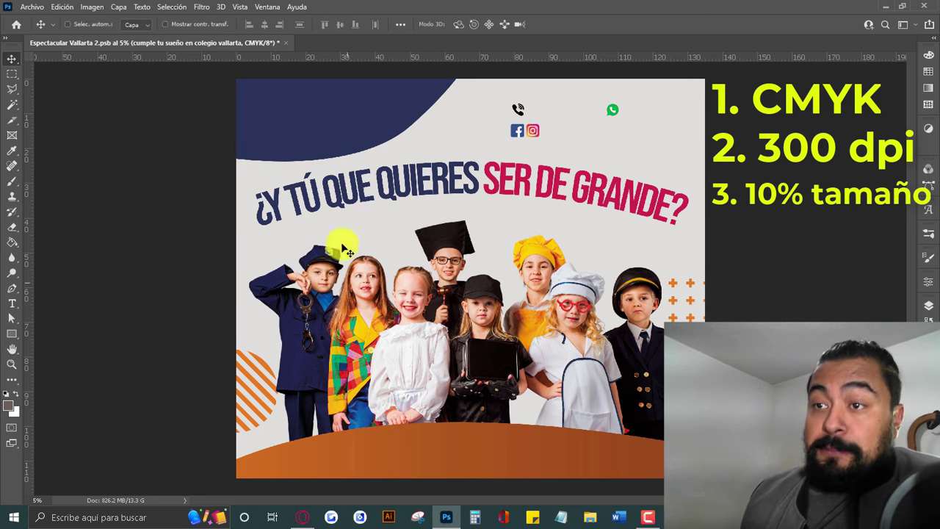
scroll(329, 189, "up", 1)
scroll(329, 190, "up", 1)
scroll(327, 183, "up", 1)
scroll(330, 181, "up", 1)
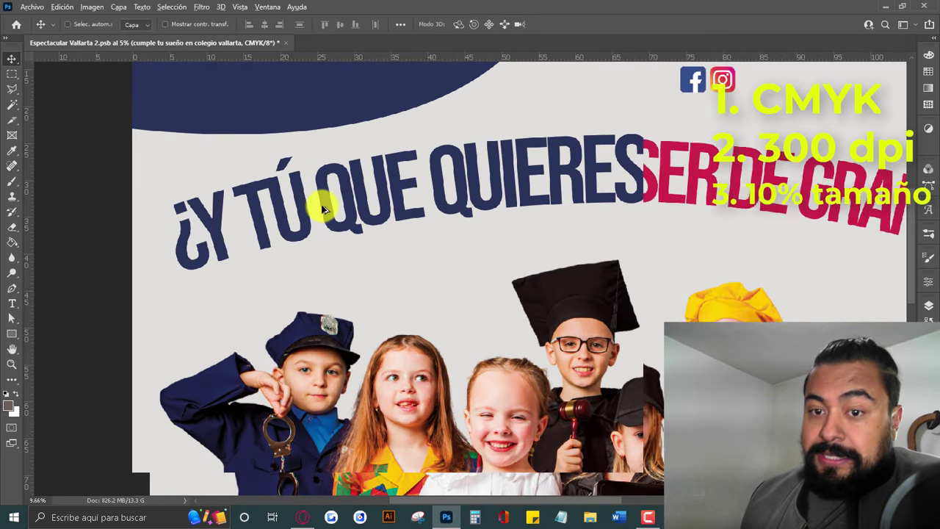
scroll(321, 203, "up", 1)
scroll(317, 211, "up", 1)
scroll(315, 214, "up", 1)
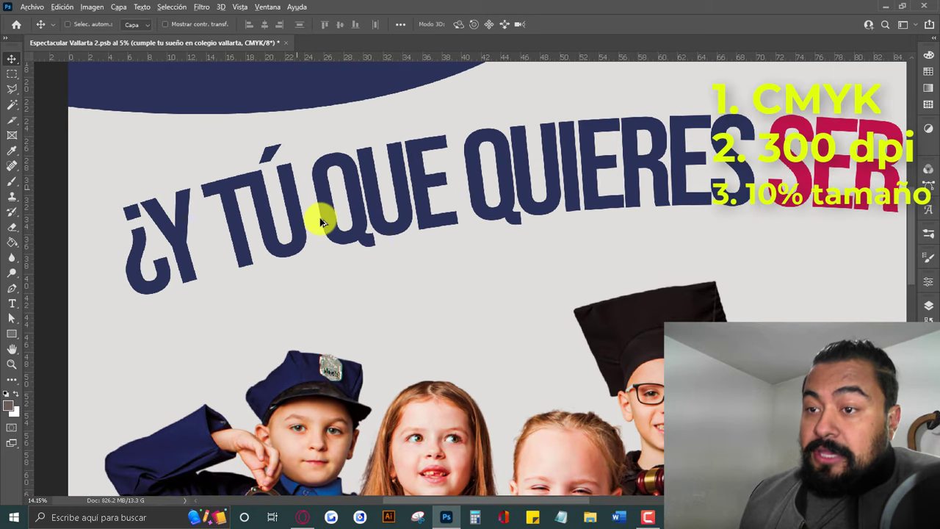
scroll(384, 258, "down", 1)
scroll(379, 267, "down", 1)
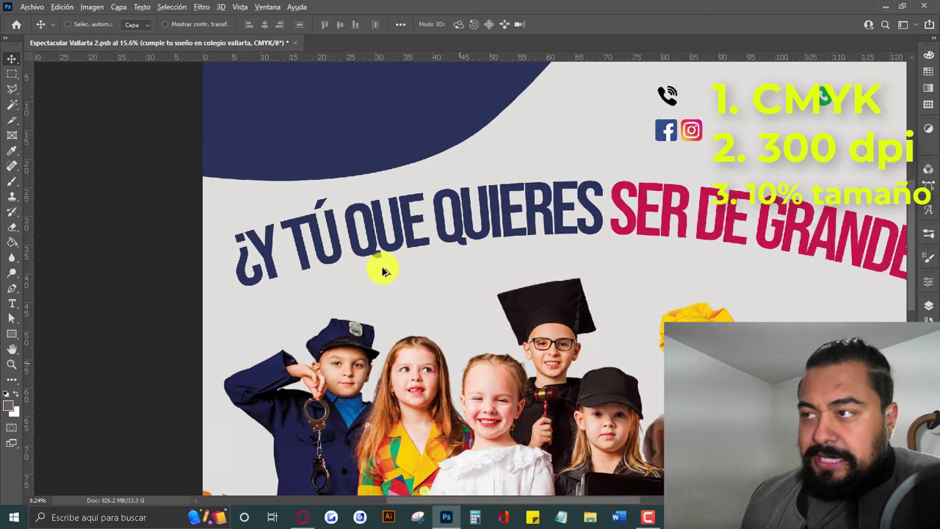
scroll(379, 266, "down", 1)
scroll(382, 272, "down", 1)
scroll(388, 282, "up", 1)
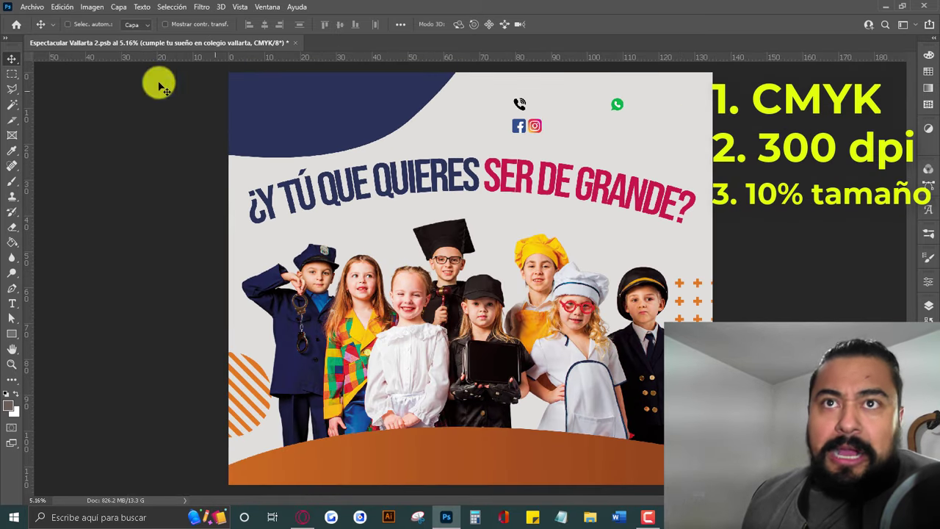
Start saving a copy of the billboard via Archivo > Guardar una copia
left_click(33, 7)
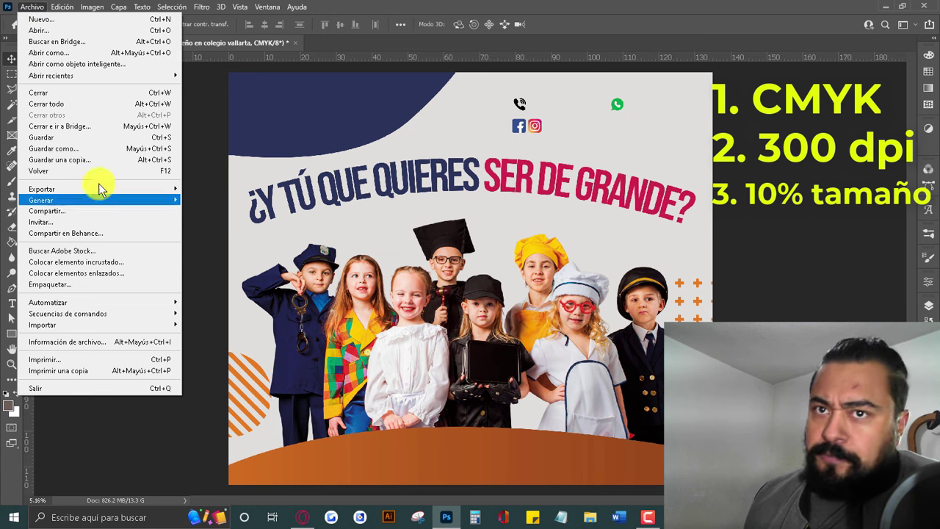
left_click(90, 157)
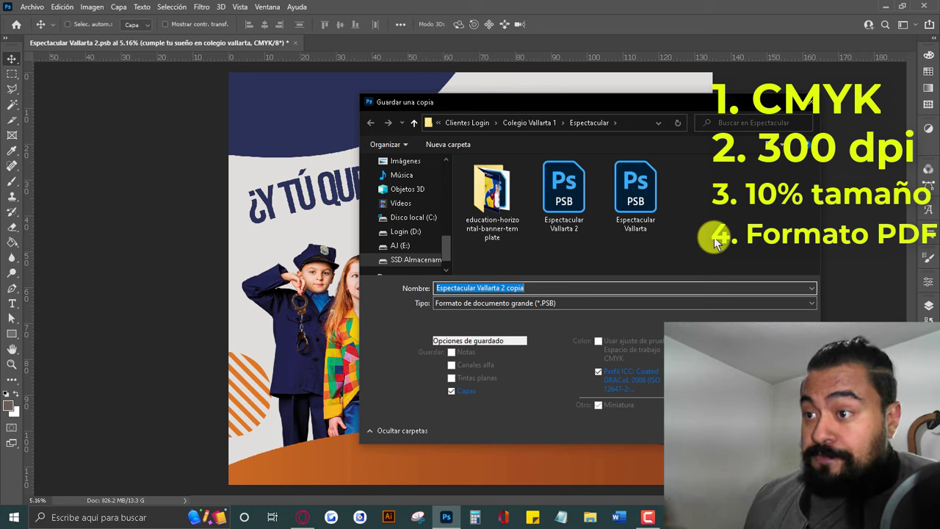
Choose Photoshop PDF (*.PDF;*.PDP) as the copy's file type
left_click(691, 304)
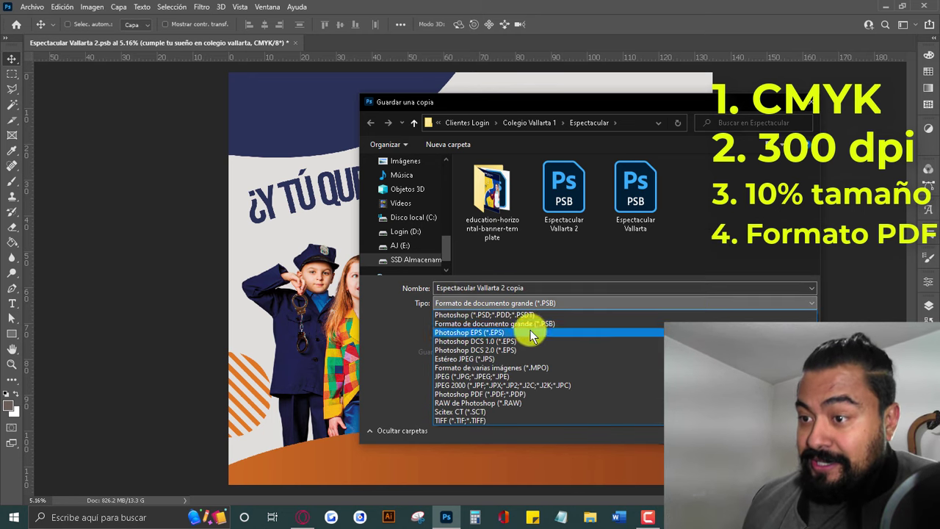
left_click(481, 394)
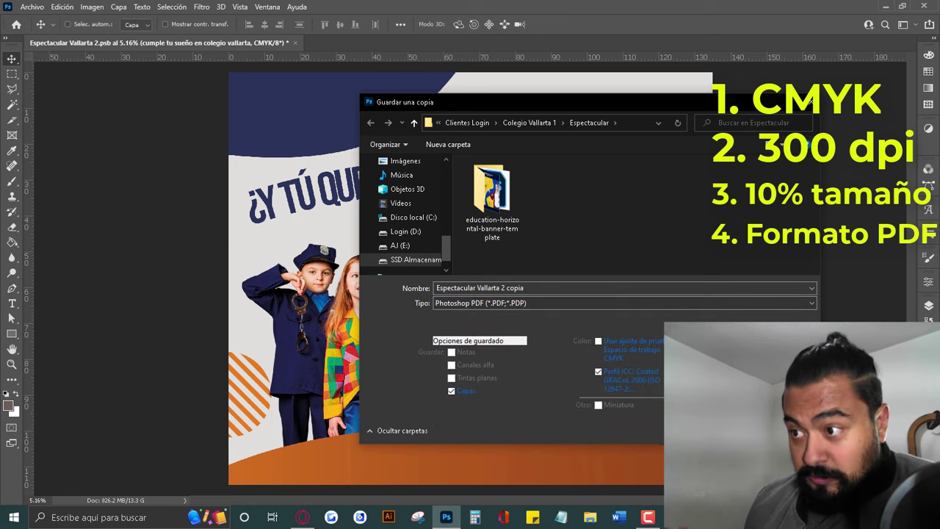